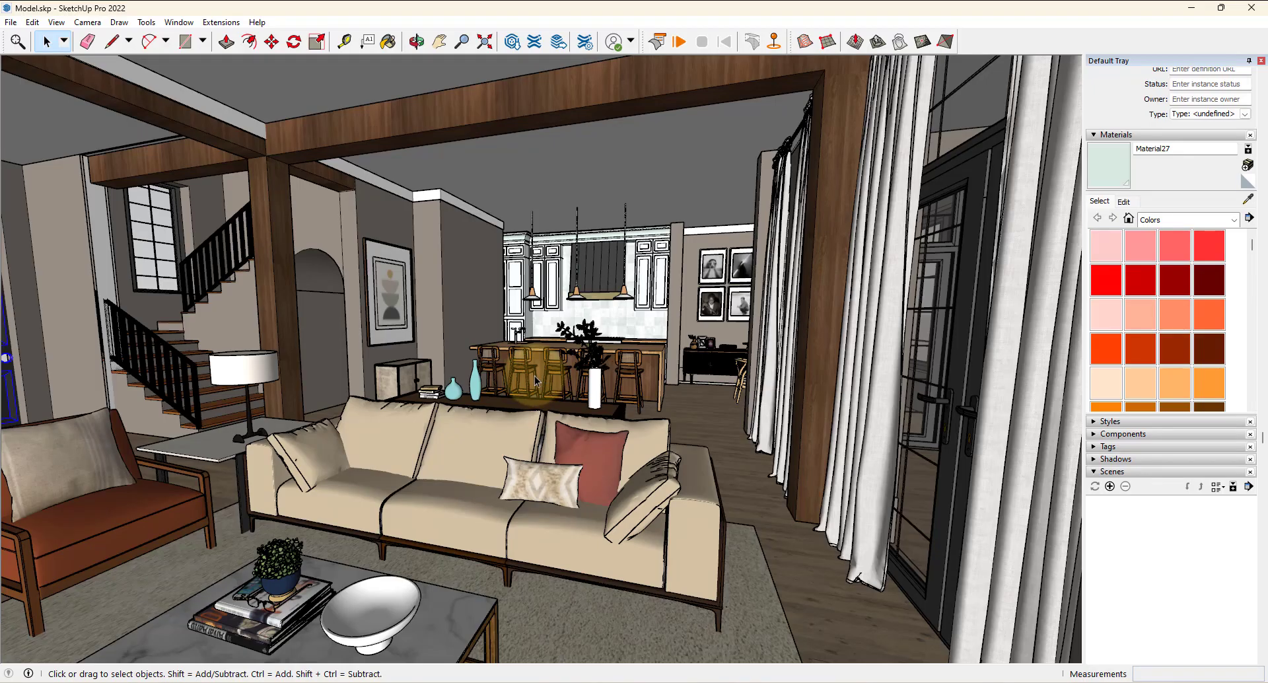
Frame the living room looking over the sofa toward the kitchen and add a scene from this view.
middle_click_drag(425, 377, 519, 364)
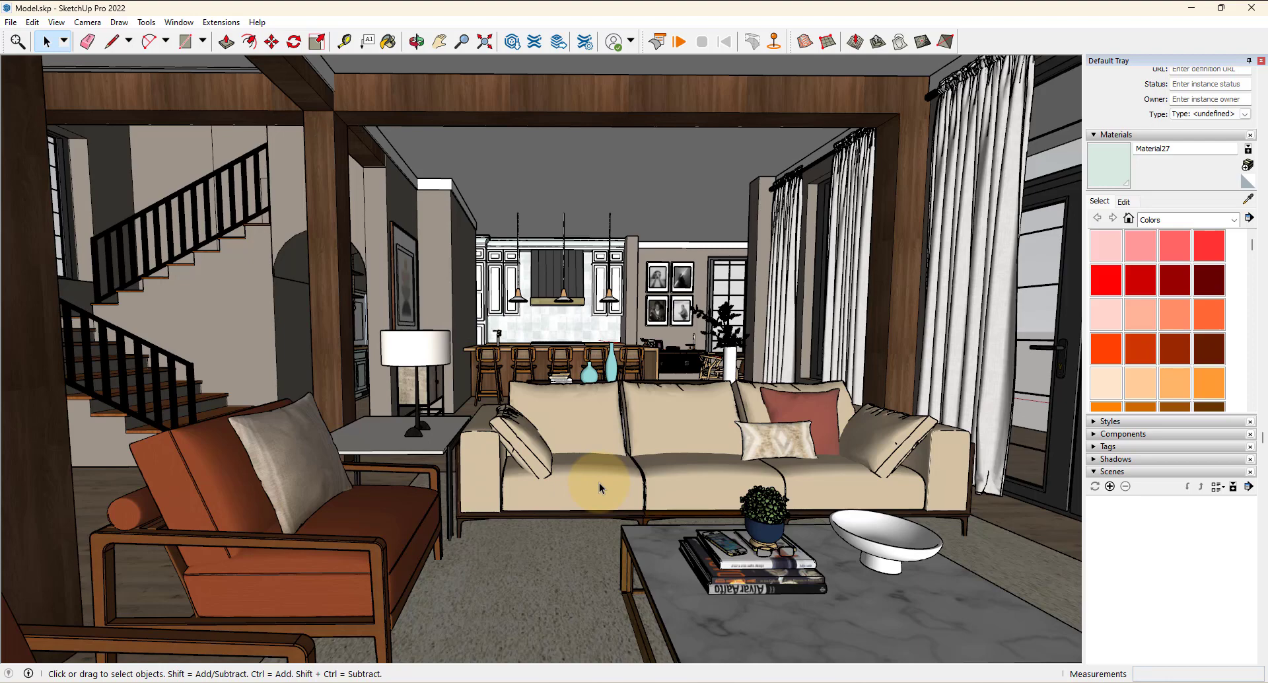
left_click(56, 21)
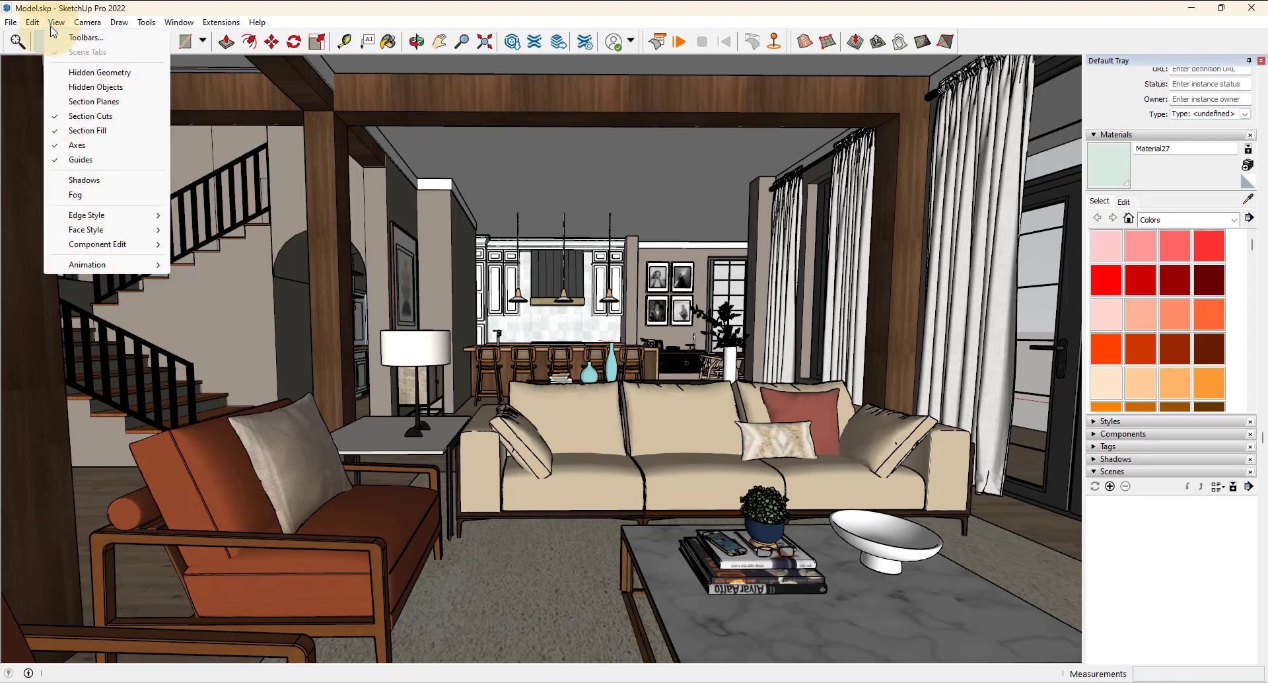
mouse_move(106, 260)
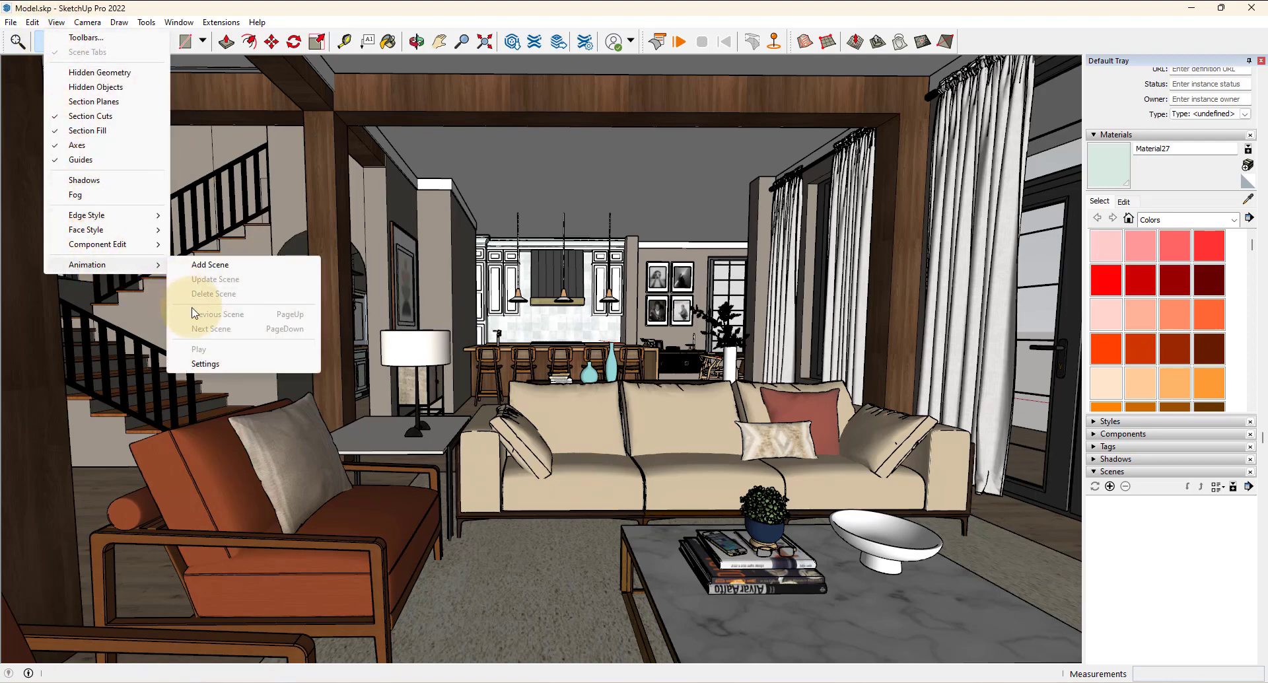
left_click(216, 263)
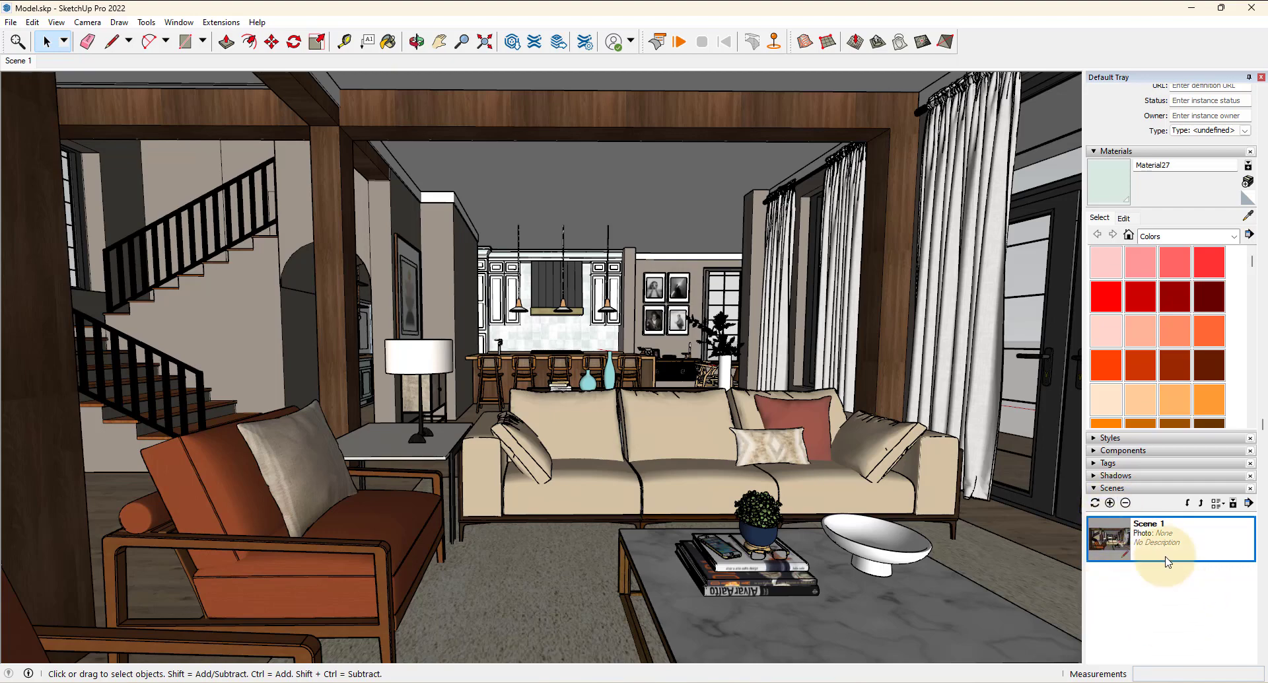
Check that Scenes is enabled among the default tray's sections.
left_click(179, 24)
mouse_move(182, 39)
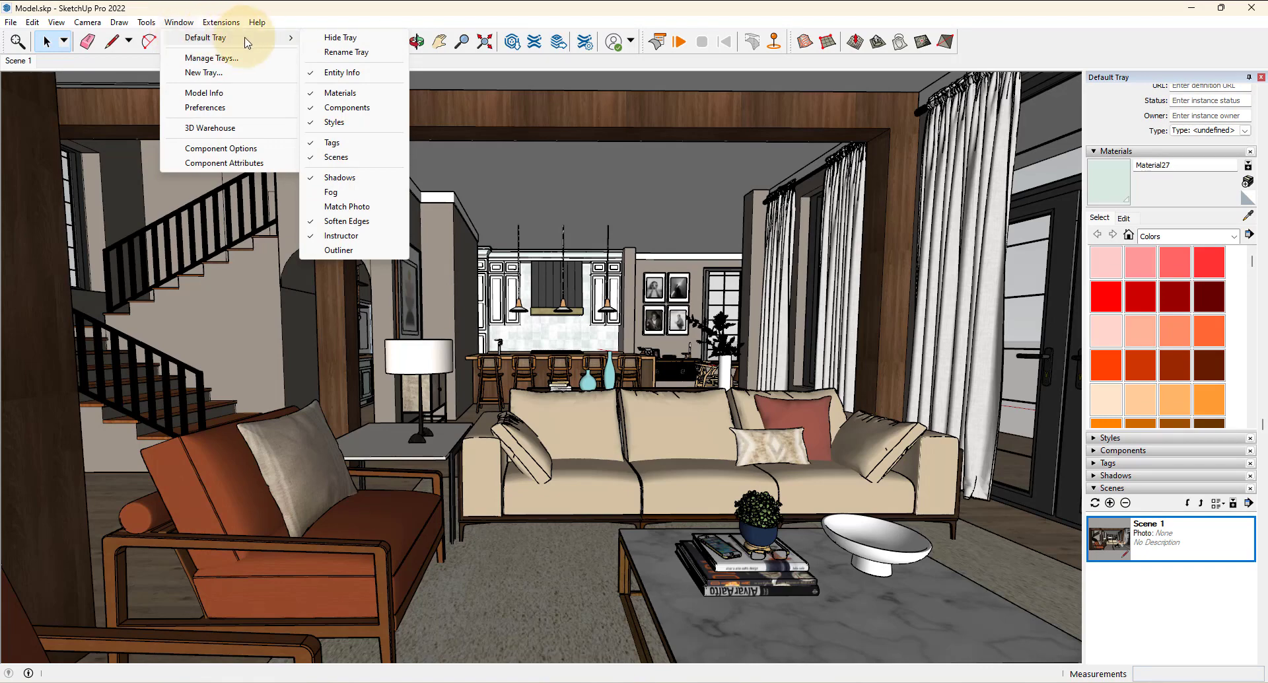
left_click(392, 159)
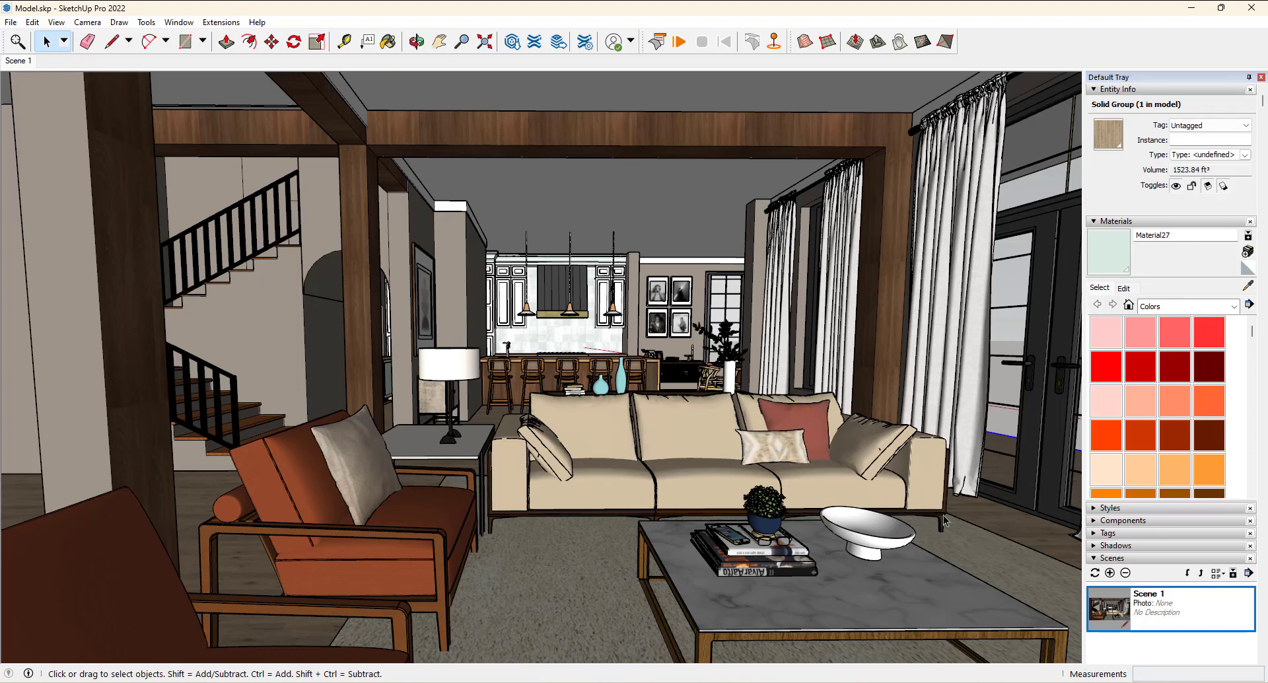
Collapse the Entity Info and Materials sections and show the details of Scene 1.
left_click(1110, 221)
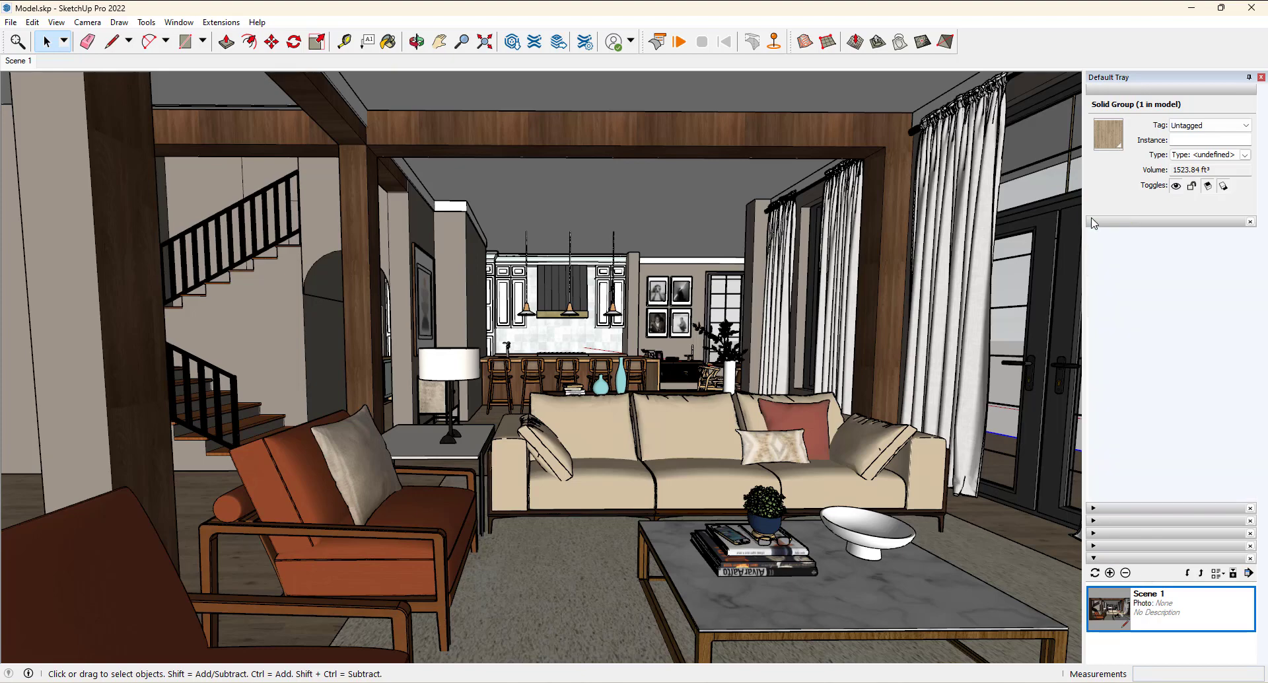
left_click(1094, 88)
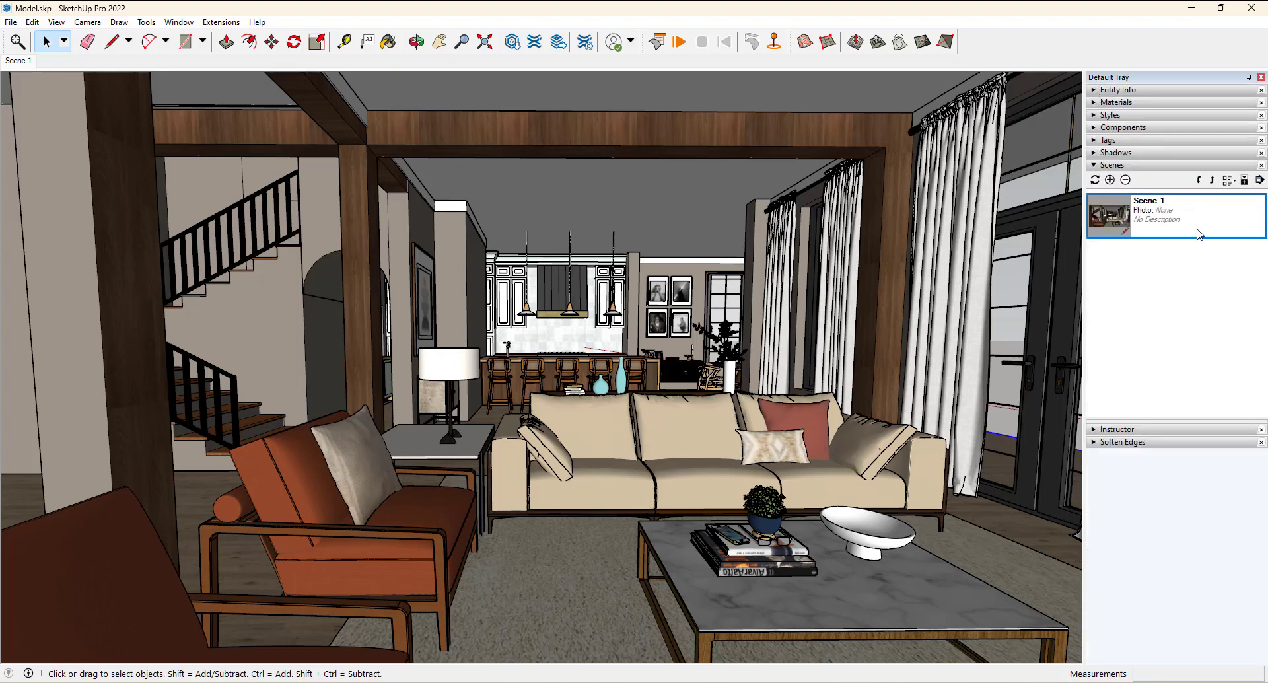
left_click(1244, 180)
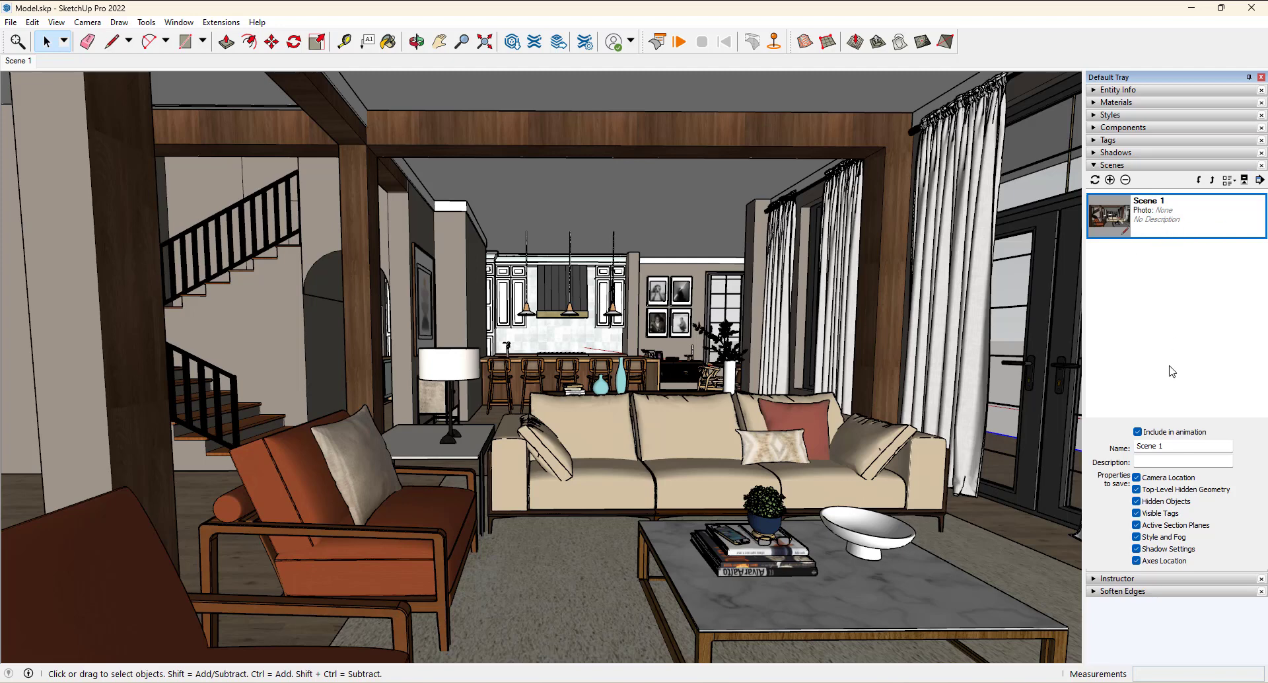
Rename Scene 1 as "Living Room to Kitchen".
left_click_drag(1170, 447, 1134, 451)
key("BackSpace")
type("Living Room to Kitchen")
left_click(1138, 461)
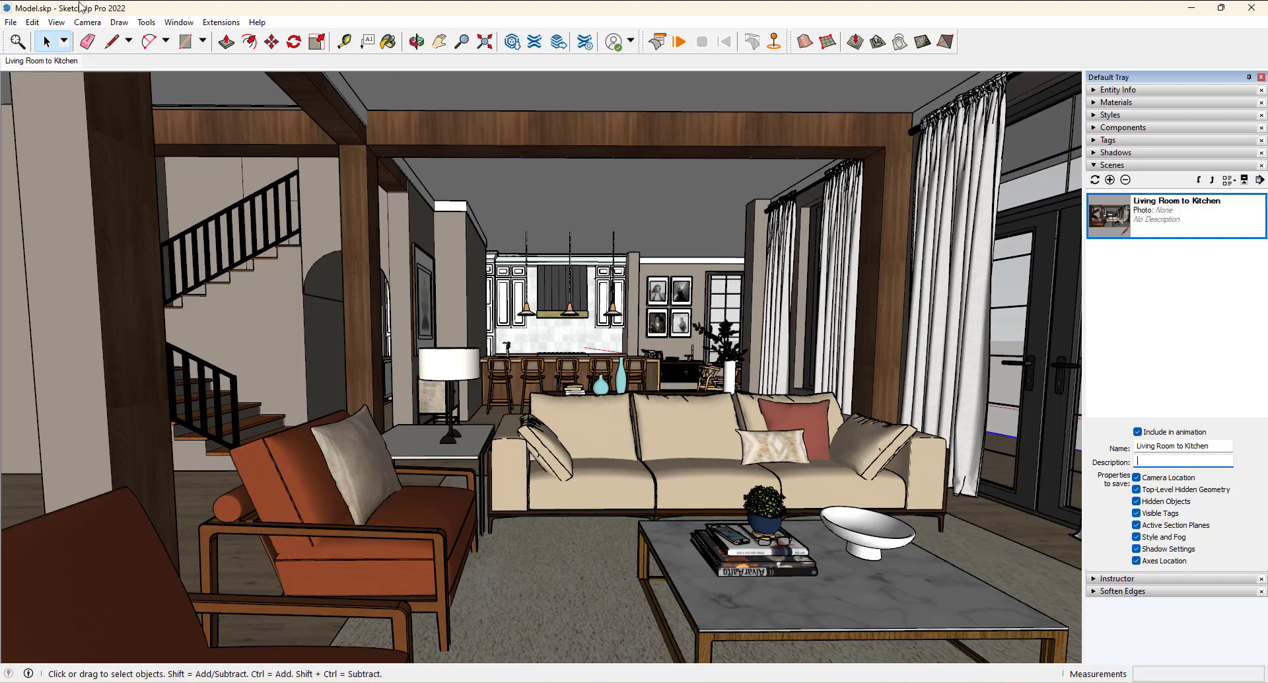
Turn on shadows with a Dark value of 59 and update the Living Room to Kitchen scene with them.
left_click(55, 22)
left_click(84, 180)
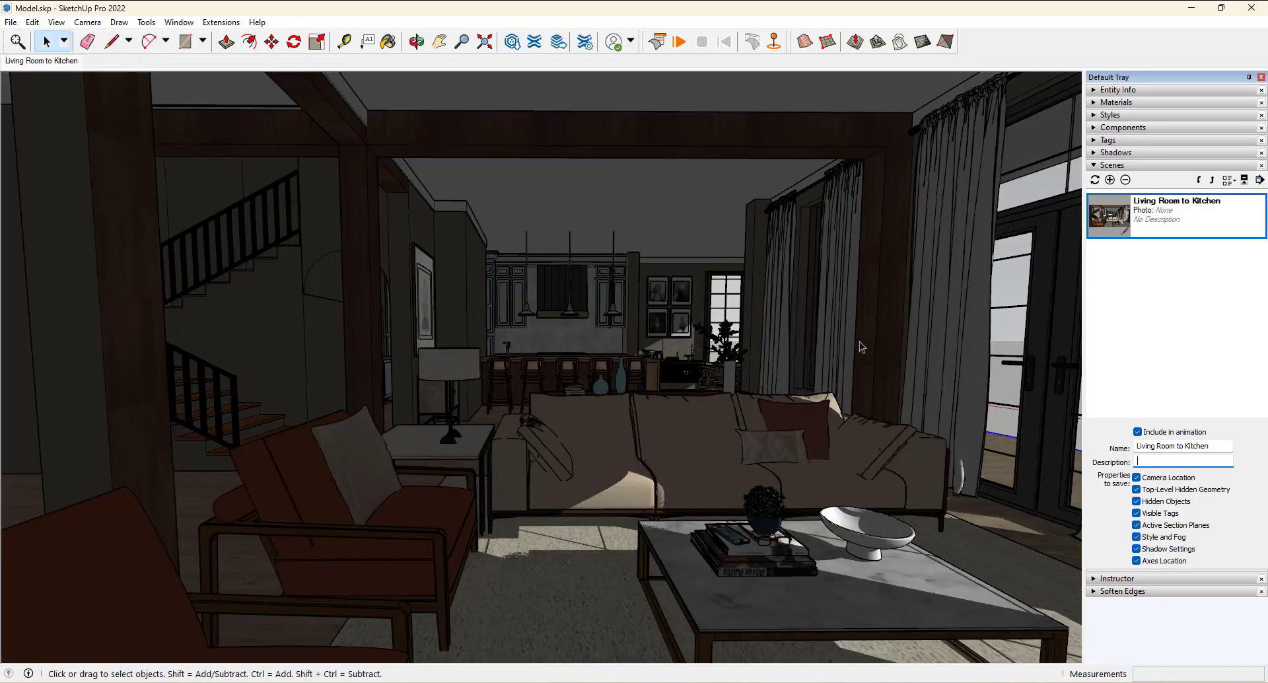
left_click(1098, 153)
mouse_move(1121, 251)
left_mouse_down()
mouse_move(1182, 259)
mouse_move(1168, 257)
left_mouse_up()
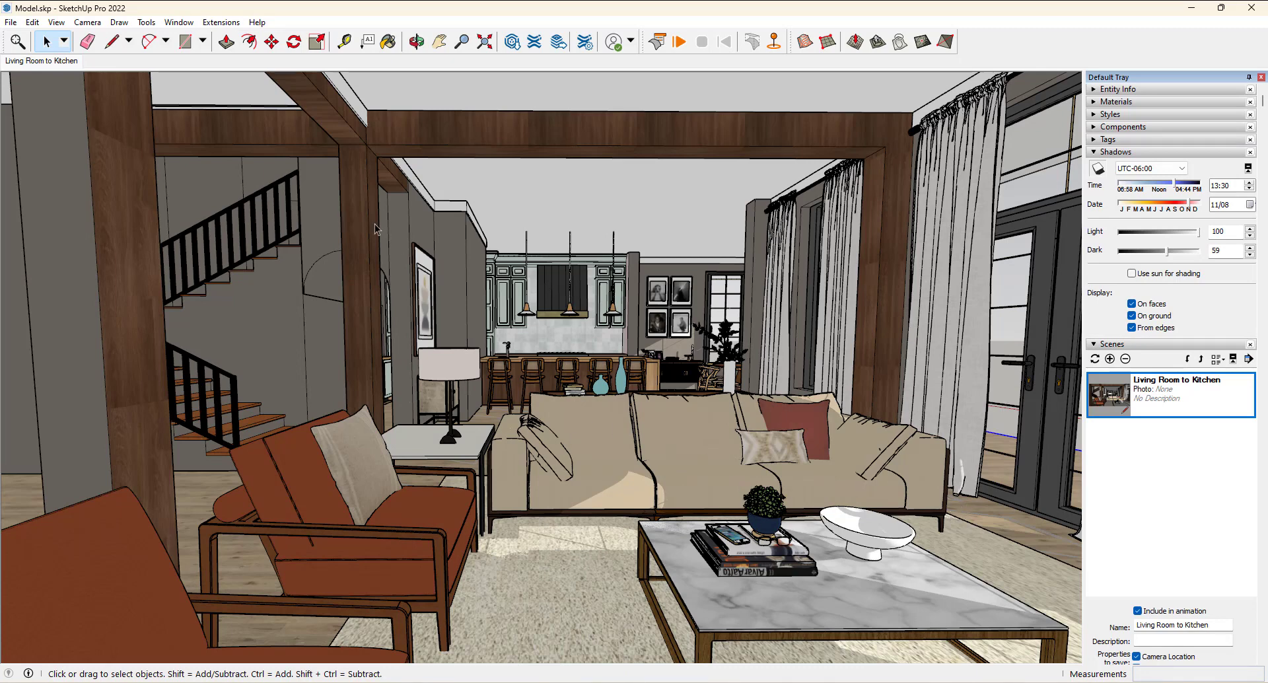
right_click(45, 64)
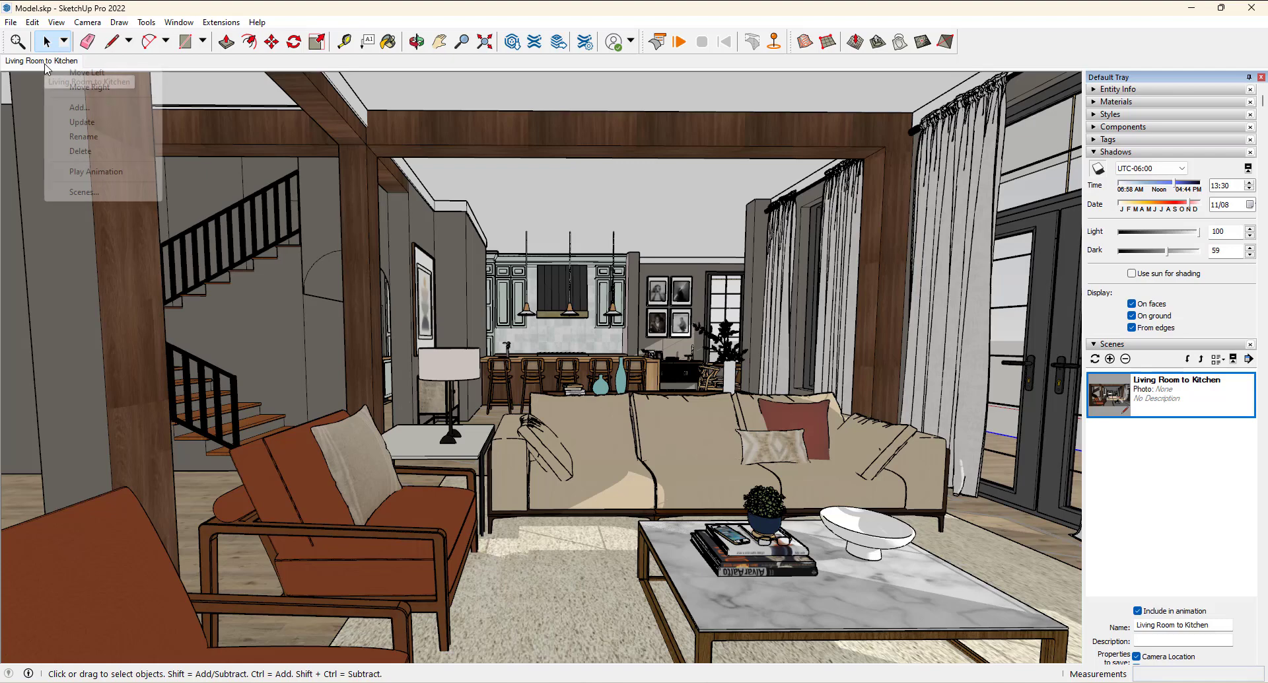
left_click(82, 121)
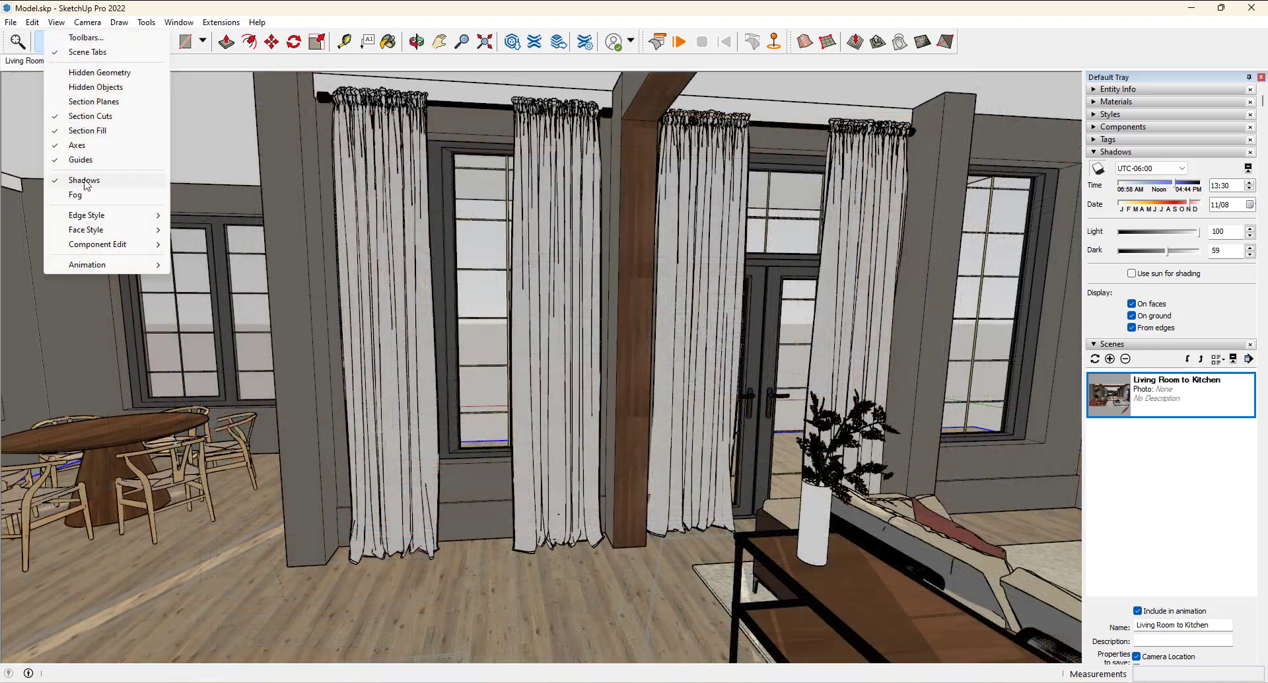
Test the Living Room to Kitchen scene by turning shadows off, moving the view away, and recalling the scene.
left_click(84, 180)
middle_click_drag(614, 353, 400, 320)
scroll(400, 320, "down", 4)
scroll(496, 381, "down", 3)
scroll(497, 382, "down", 2)
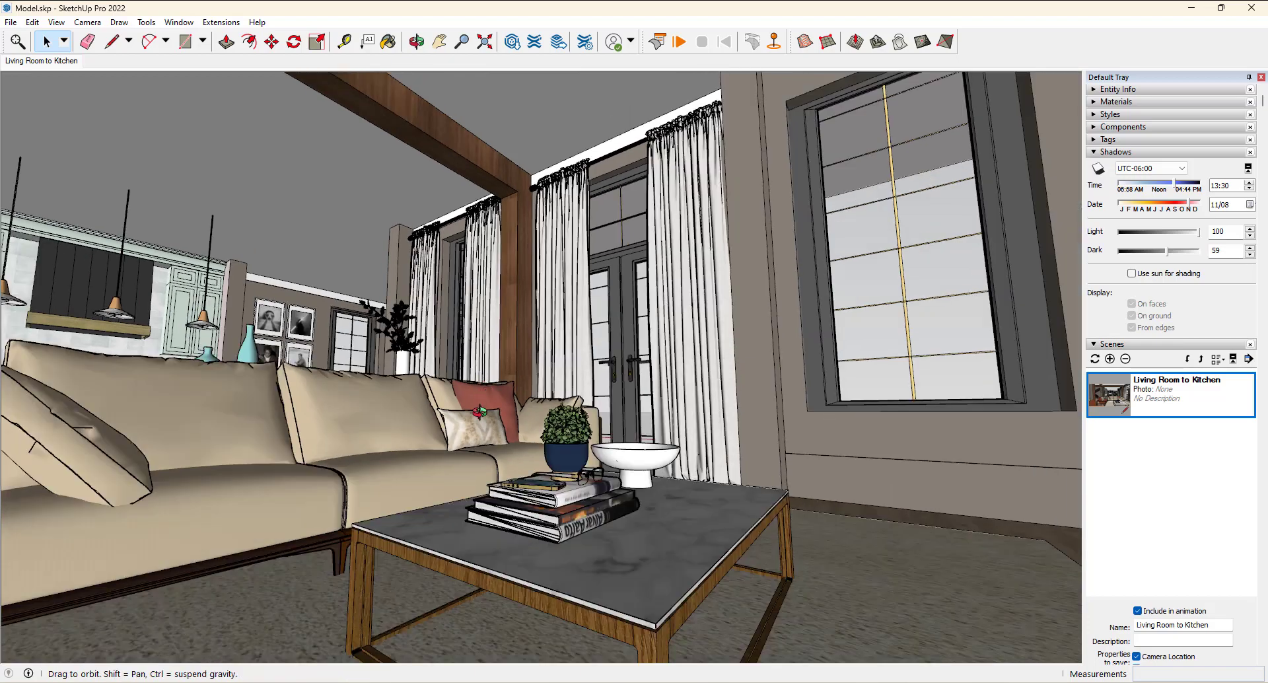
middle_click_drag(497, 382, 486, 417)
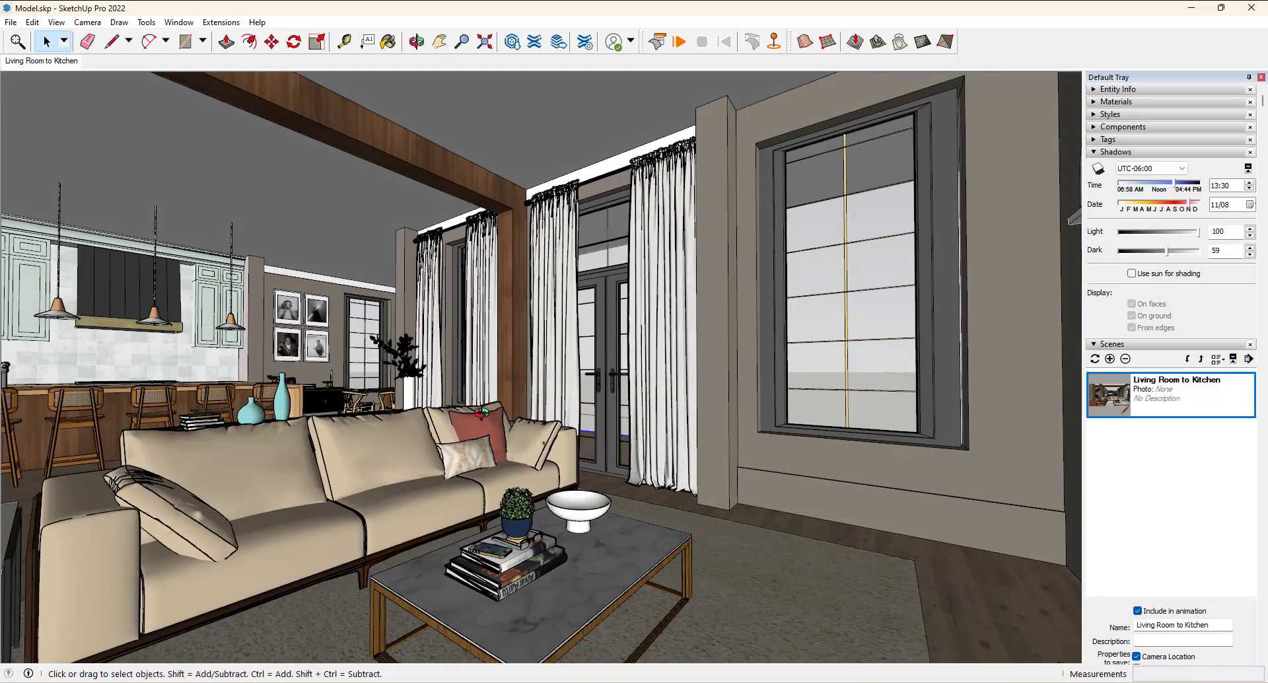
left_click(36, 61)
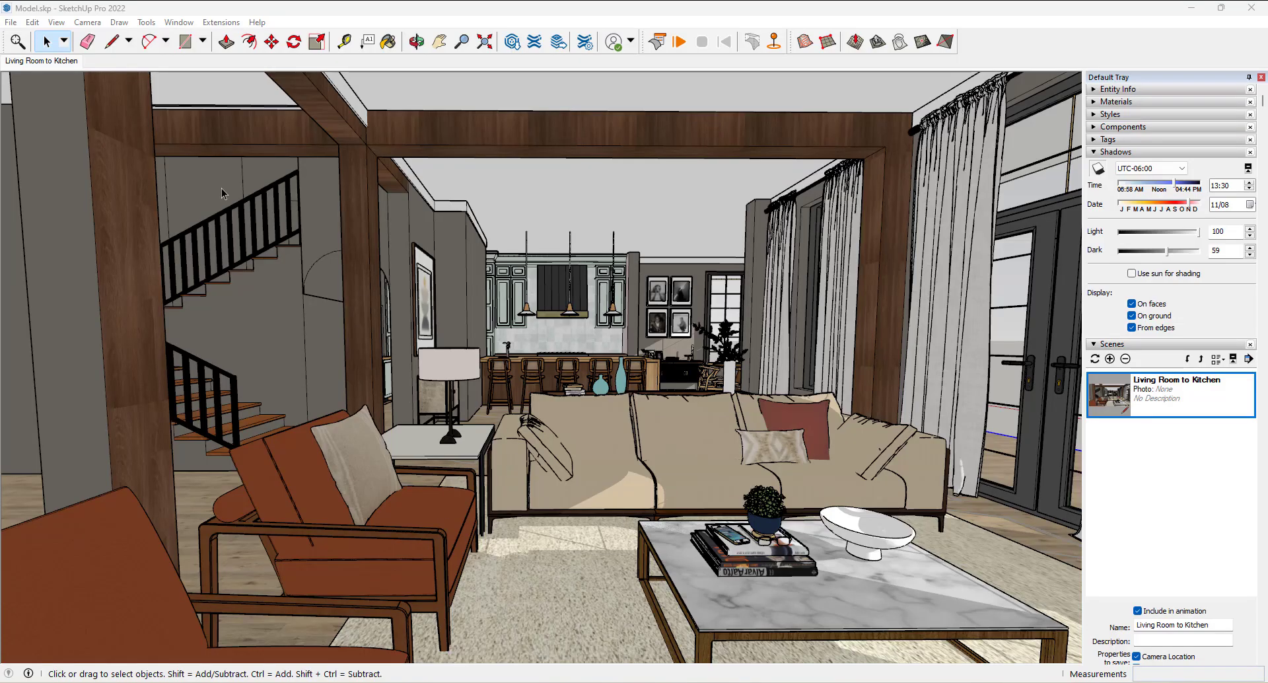
Start a 2D graphic export of the scene and set the image width to 3000 pixels instead of the view size.
left_click(12, 22)
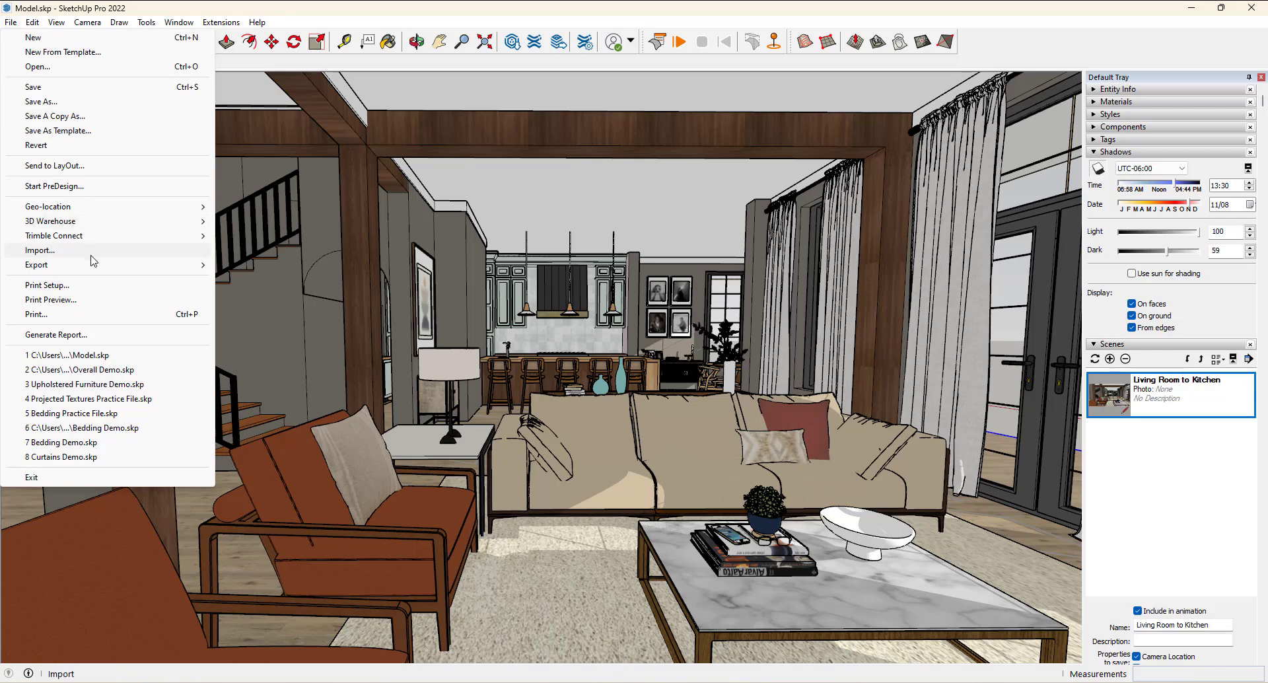
mouse_move(91, 264)
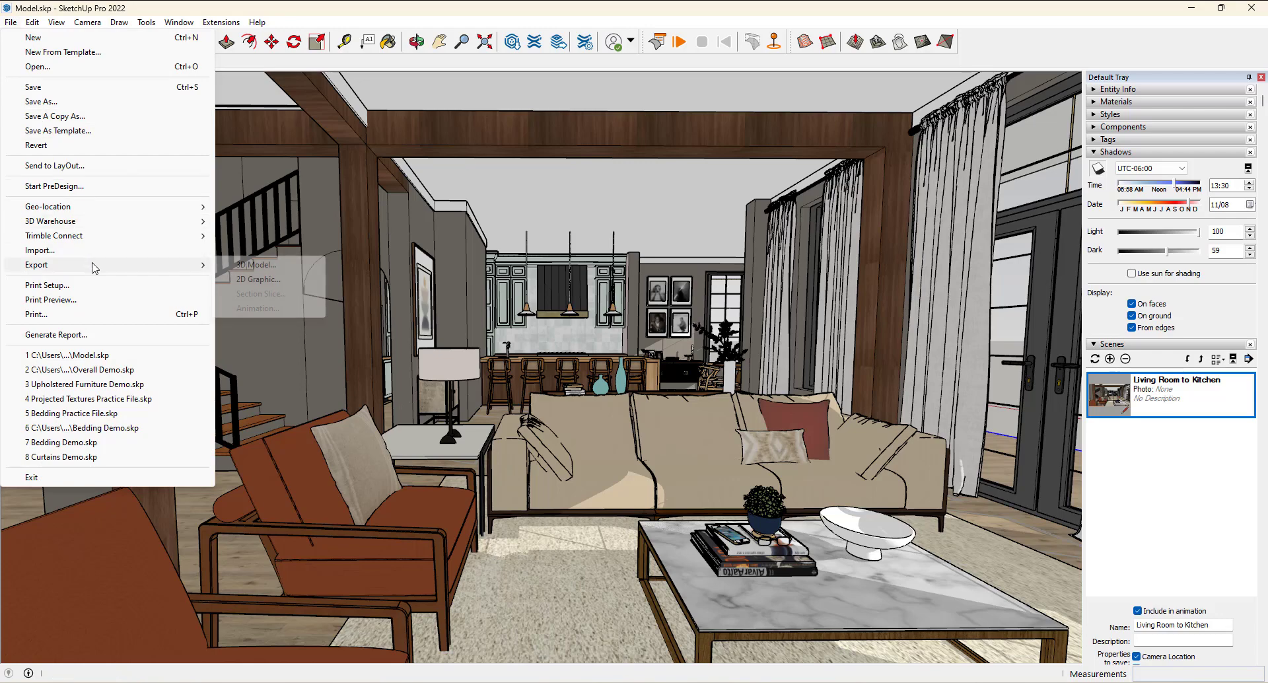
left_click(259, 280)
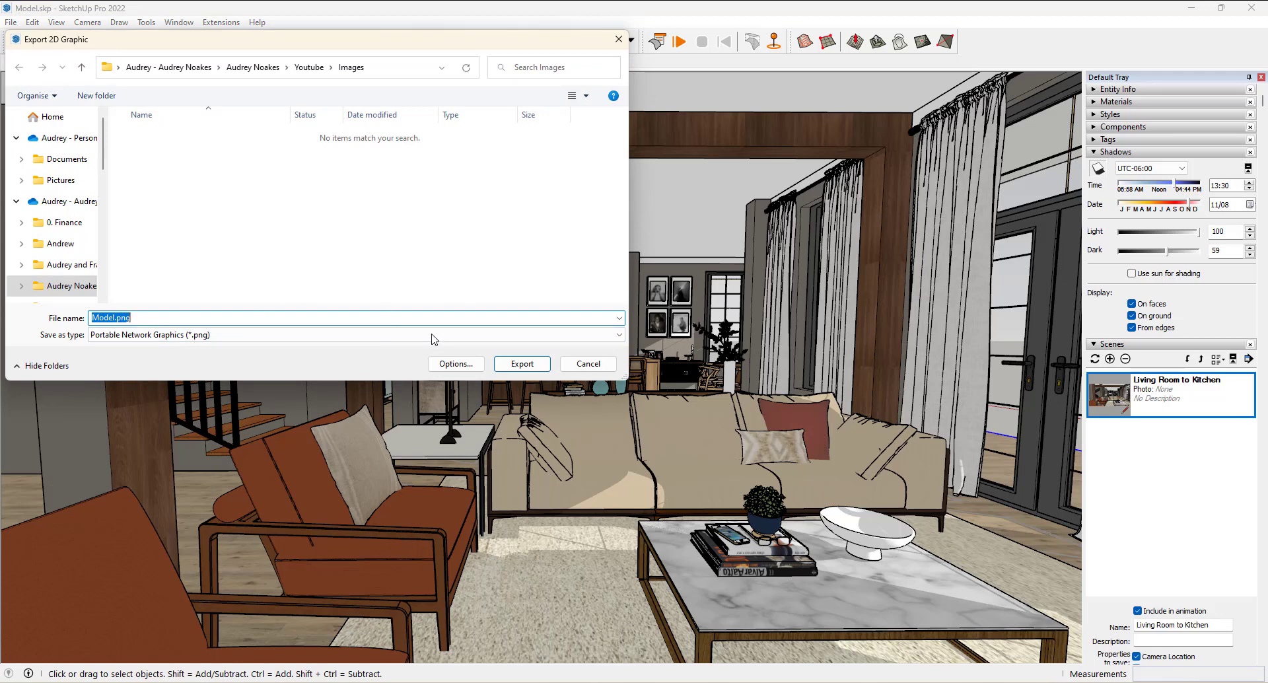
left_click(454, 364)
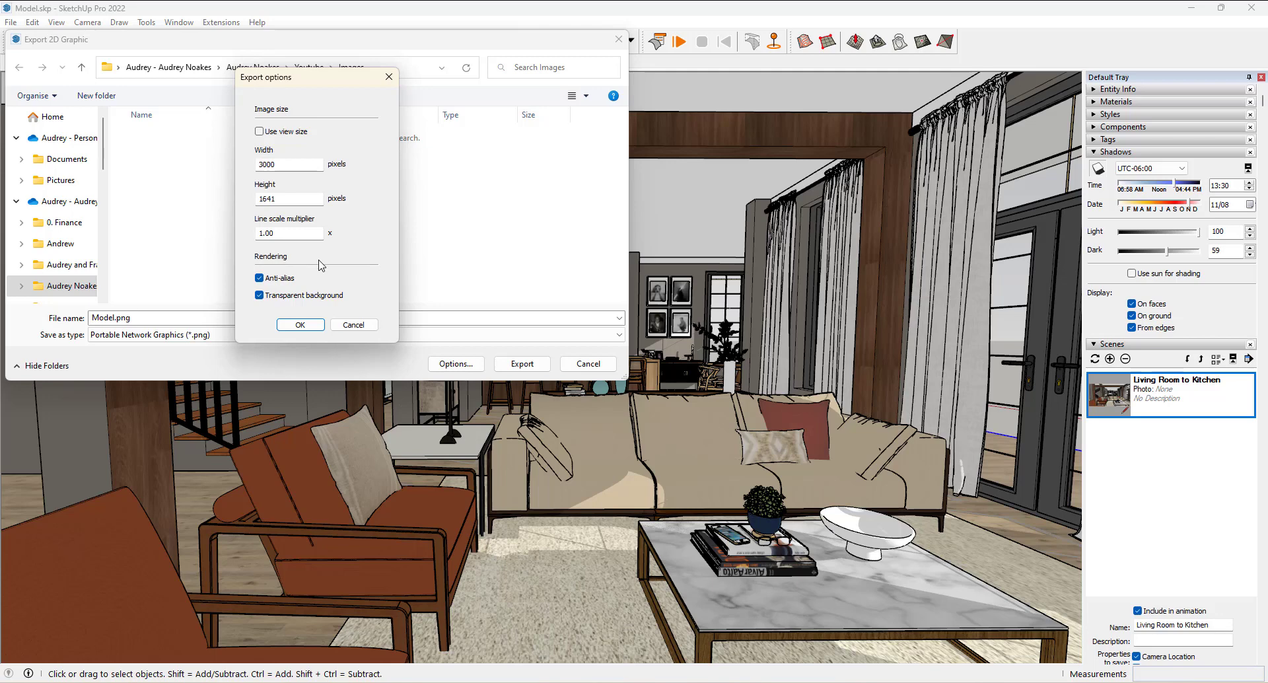
left_click(260, 132)
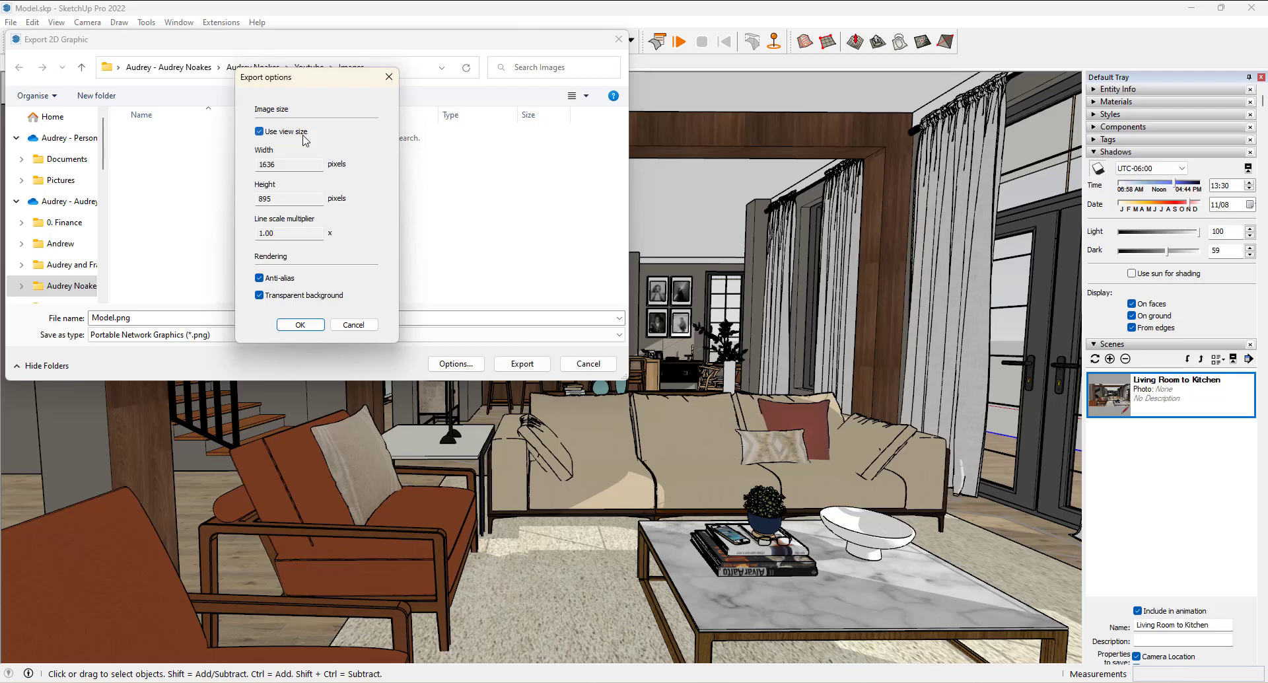
left_click(259, 132)
left_click_drag(285, 164, 252, 168)
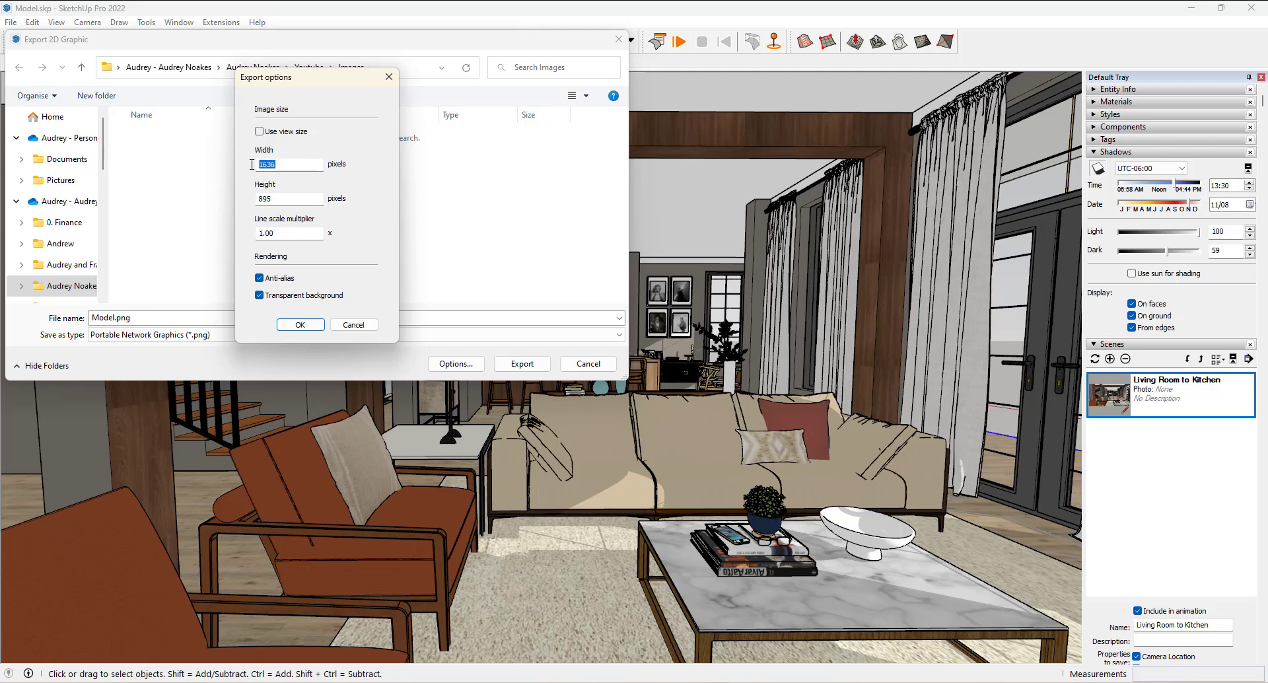
type("3000")
left_click(310, 325)
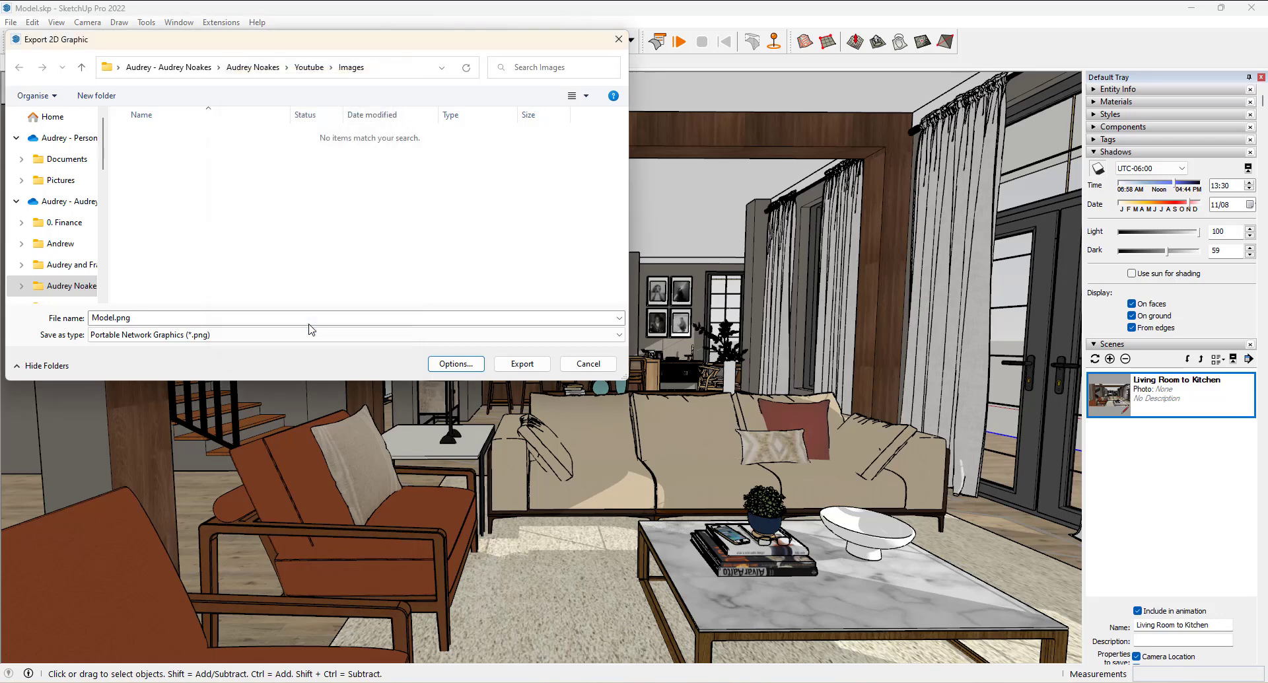
Export the scene as Model.png in the Portable Network Graphics format to the Images folder.
left_click(255, 338)
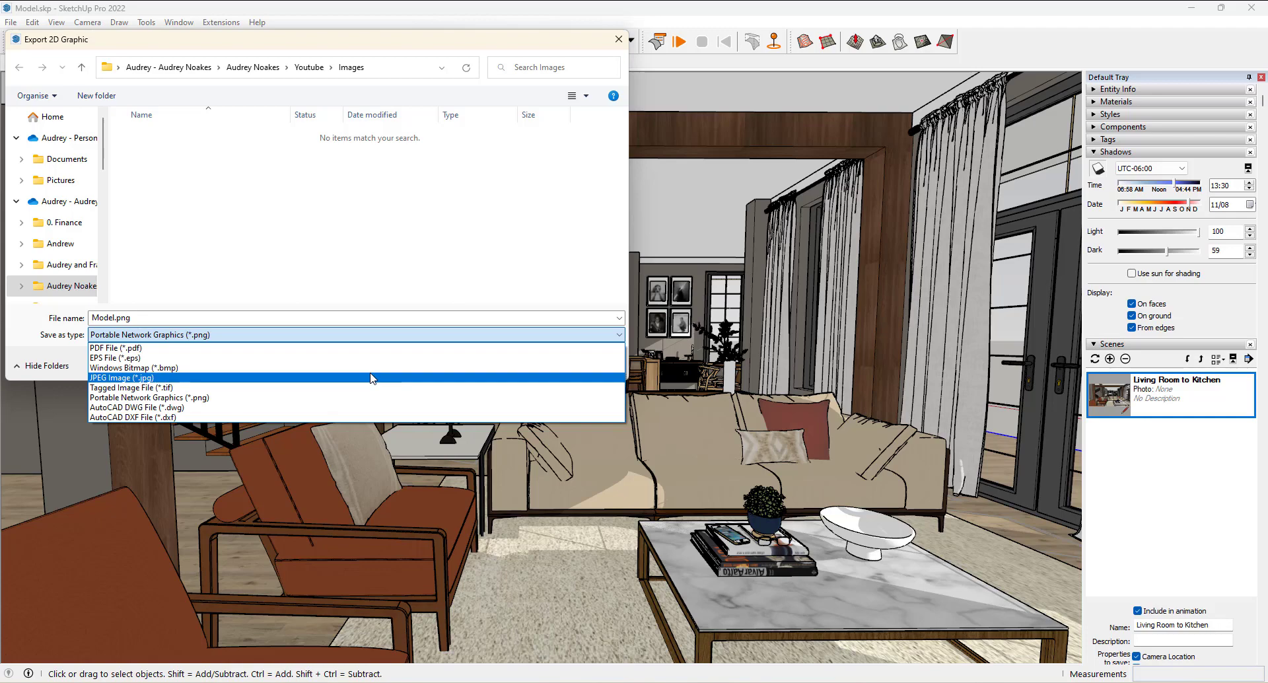
left_click(147, 396)
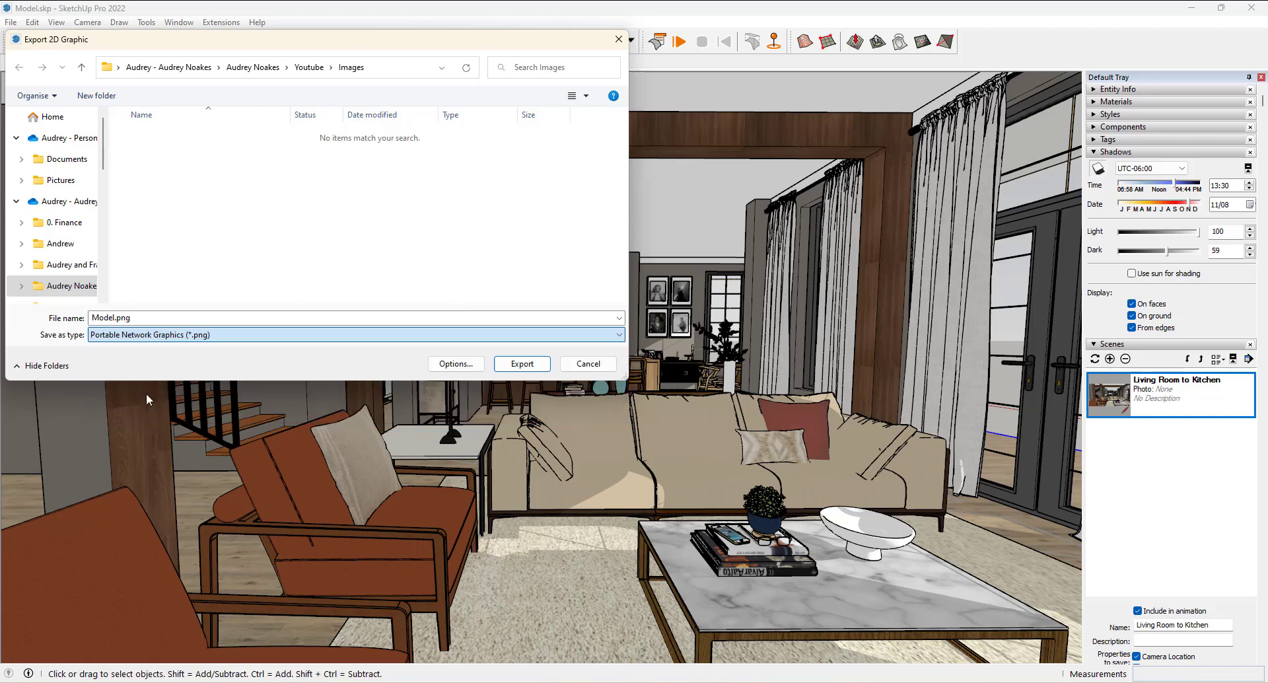
left_click(522, 364)
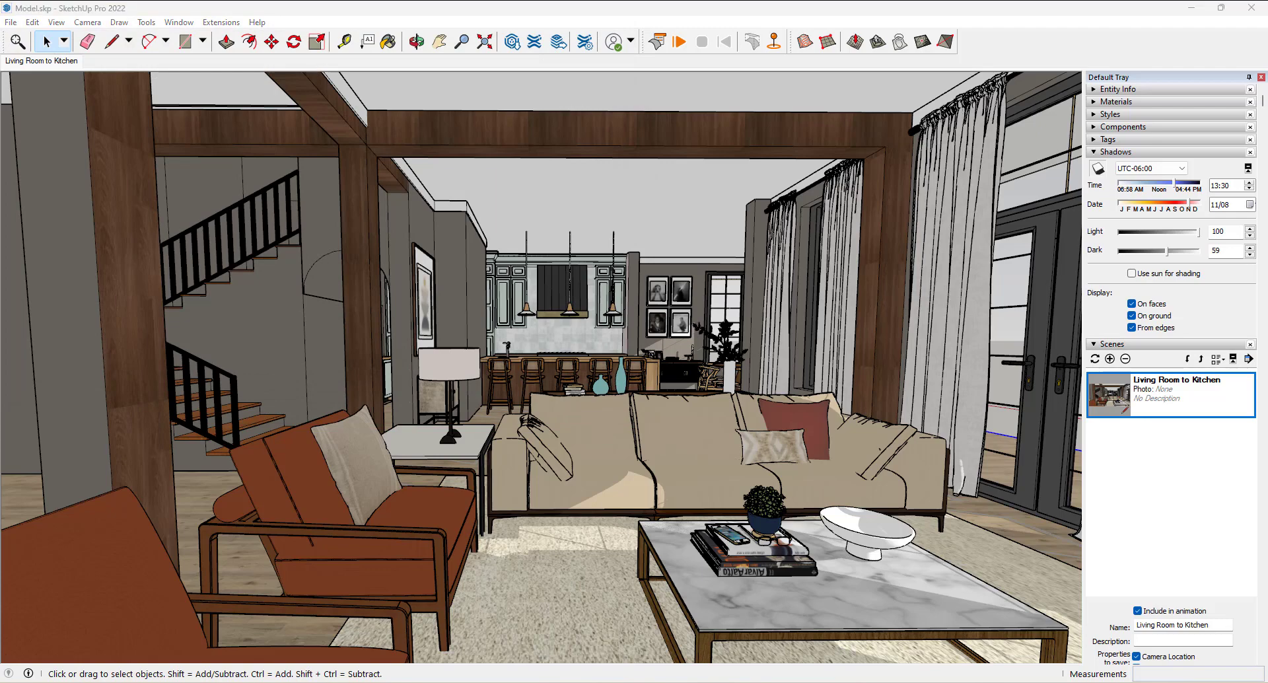